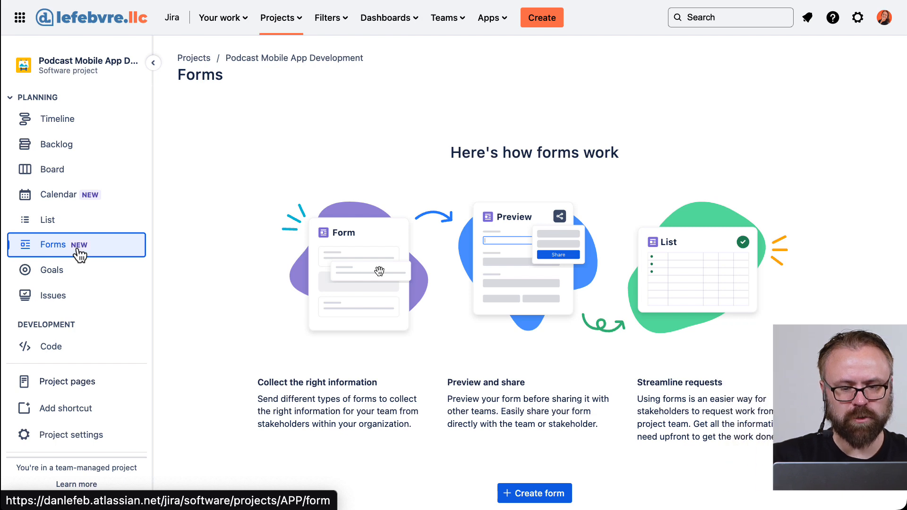
Create a form for the New Feature type and title it "Podcast app ideas"
click(544, 492)
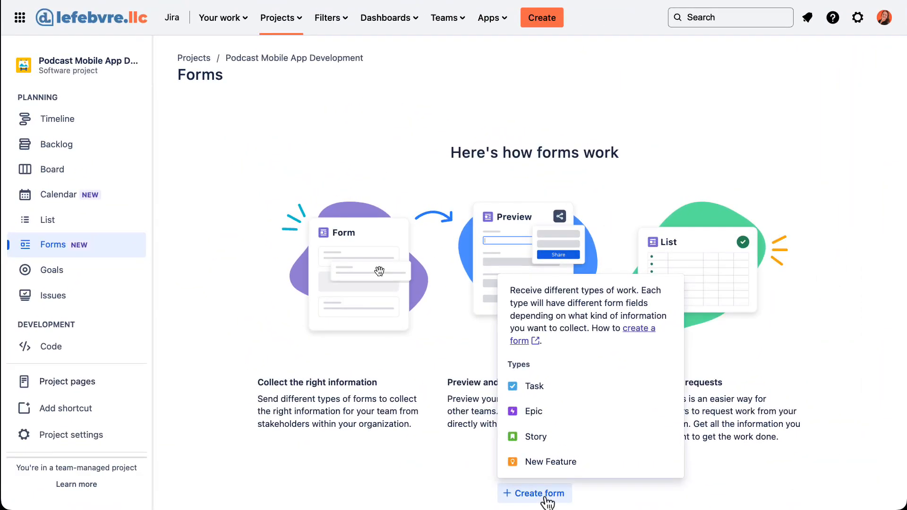
click(590, 465)
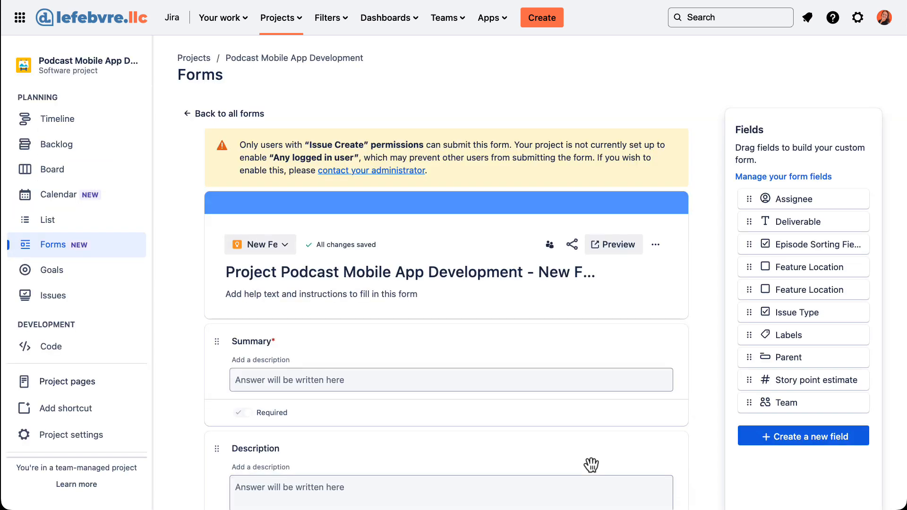
click(495, 270)
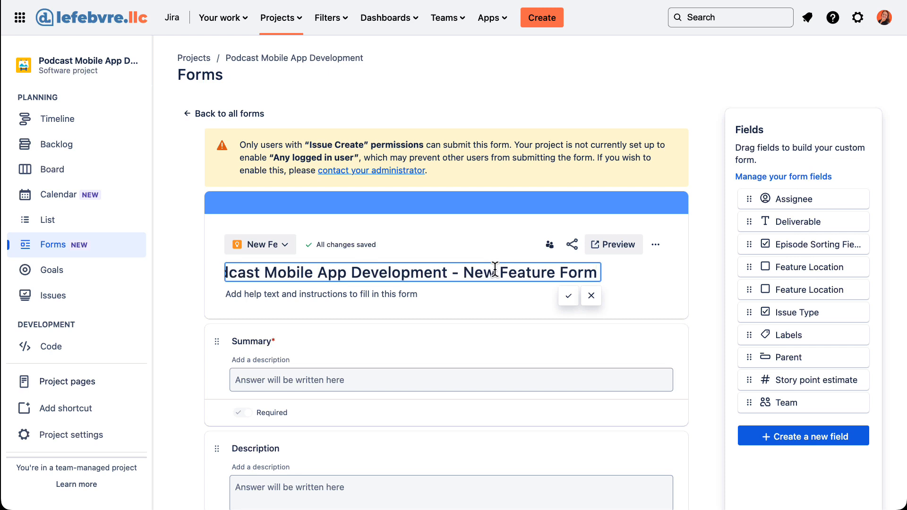
key(super+a)
text(Podcast )
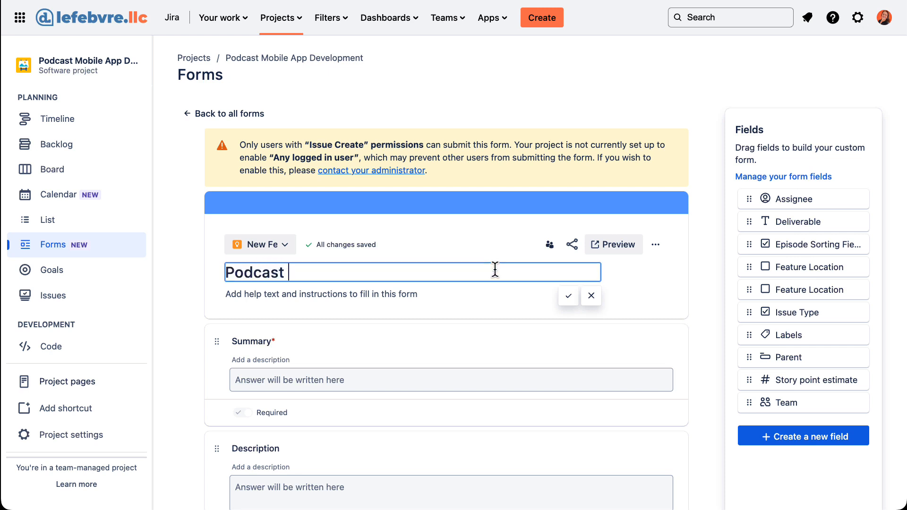
text(app idea)
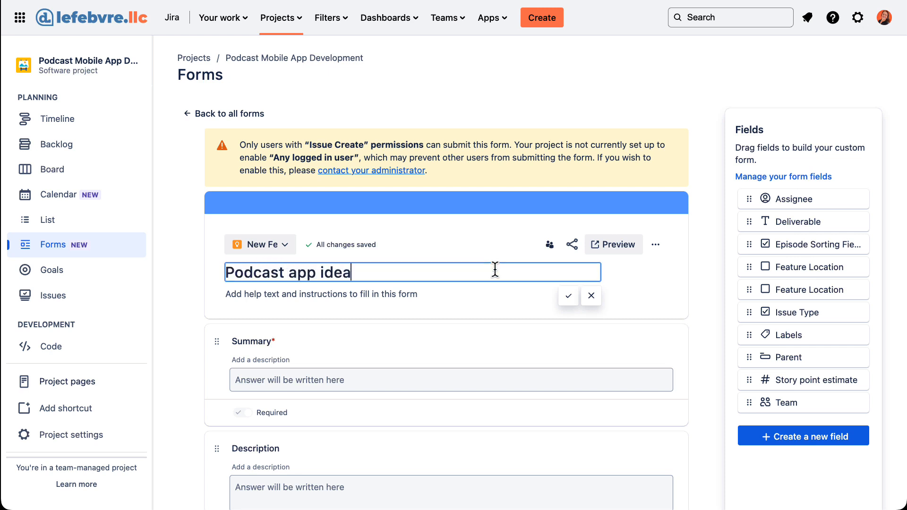
text(s)
Set the form's help text to "What are your favorite features from the podcast apps you're using now?"
click(487, 297)
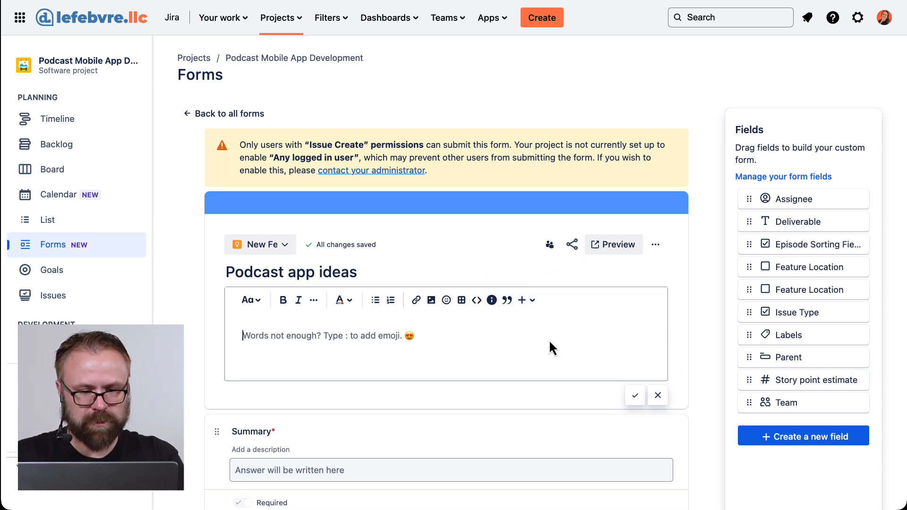
text(What are your favorite features from the podcast apps you're using now?)
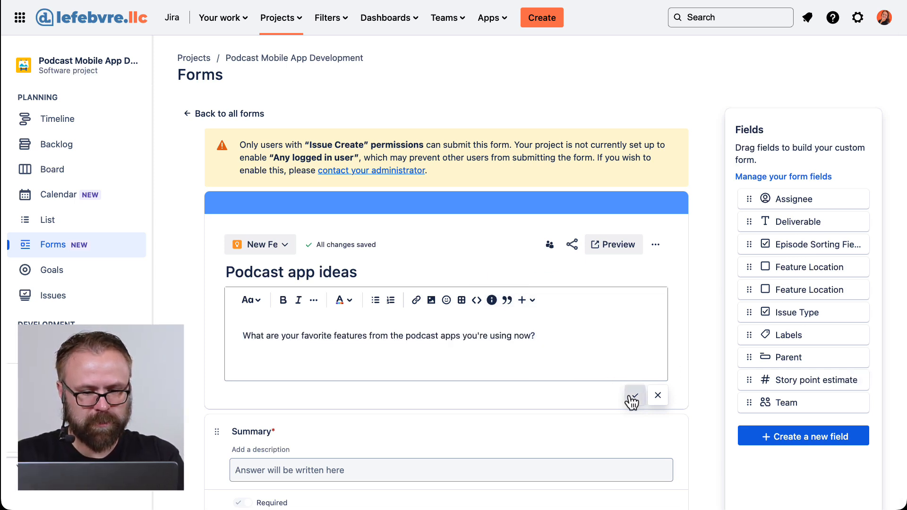
click(633, 396)
Try out the Assignee field on the form, reordering it beneath Description, and remove it again
scroll(620, 354, down, 2)
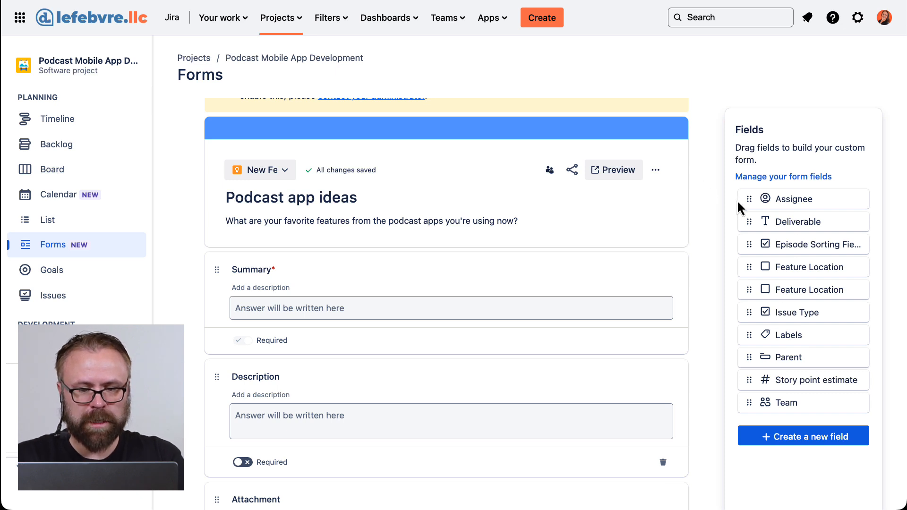
drag(744, 208, 324, 368)
scroll(324, 368, down, 2)
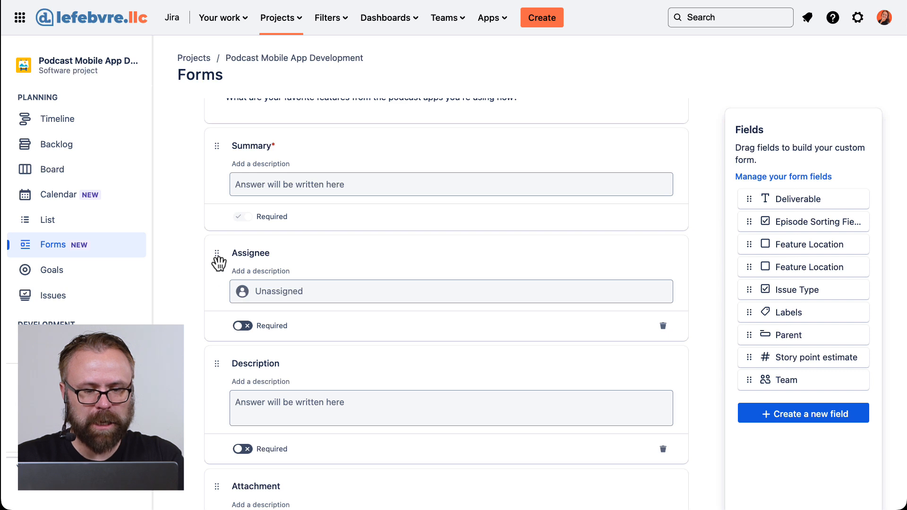
drag(216, 259, 224, 411)
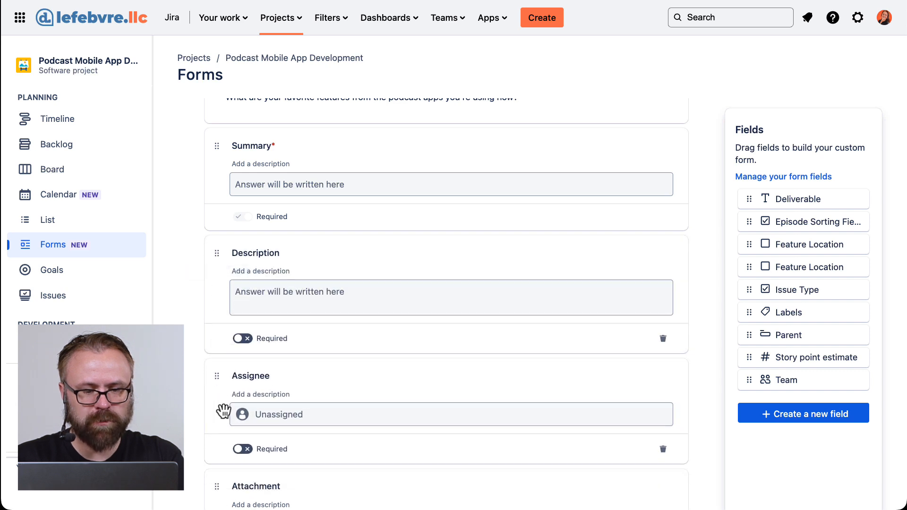
click(663, 449)
Relabel the form's Summary field as "Brief description" and its Description field as "Long description"
scroll(385, 322, up, 3)
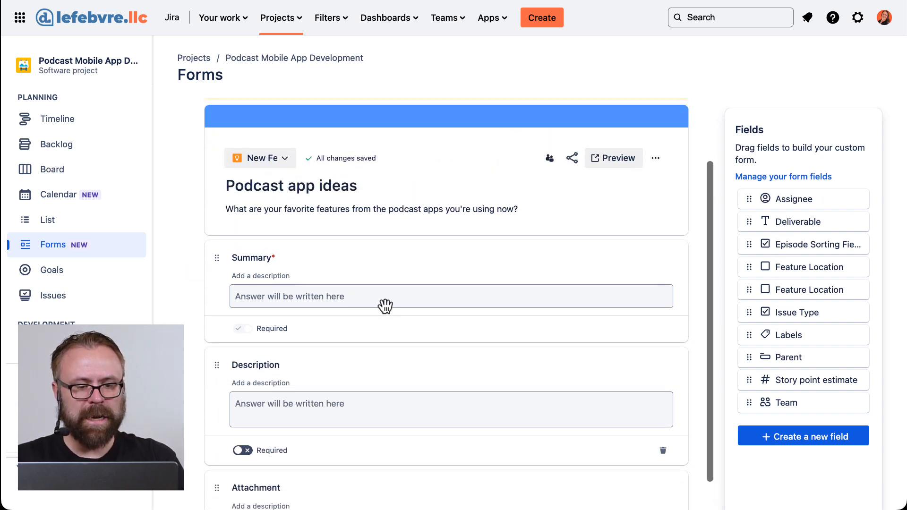
click(304, 259)
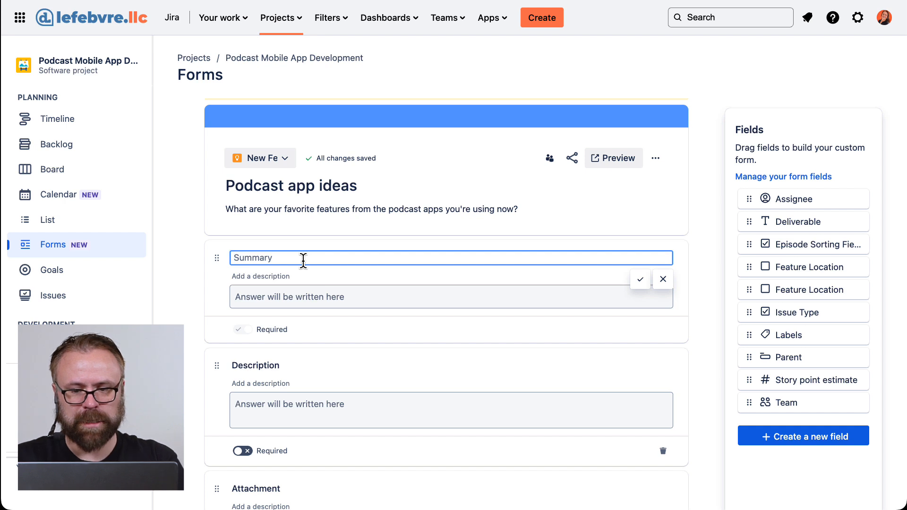
text(Brief descript)
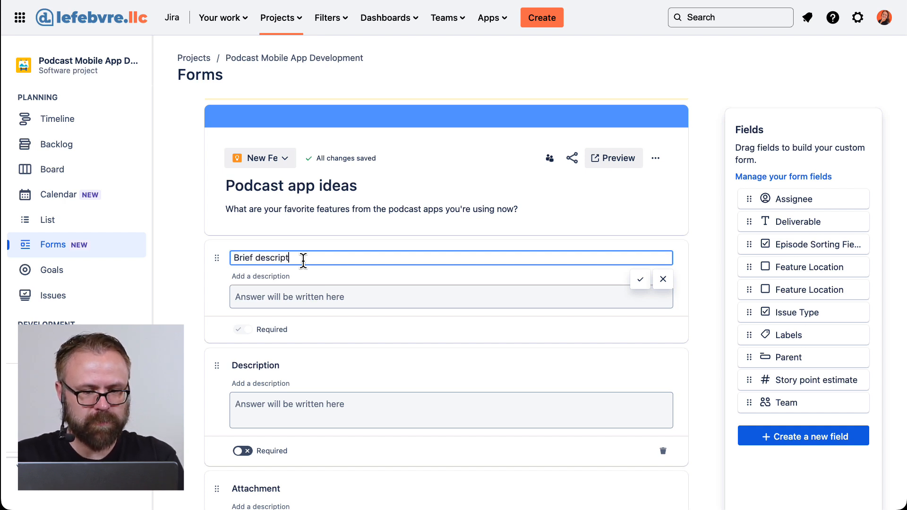
text(ion)
click(286, 367)
text(Long d)
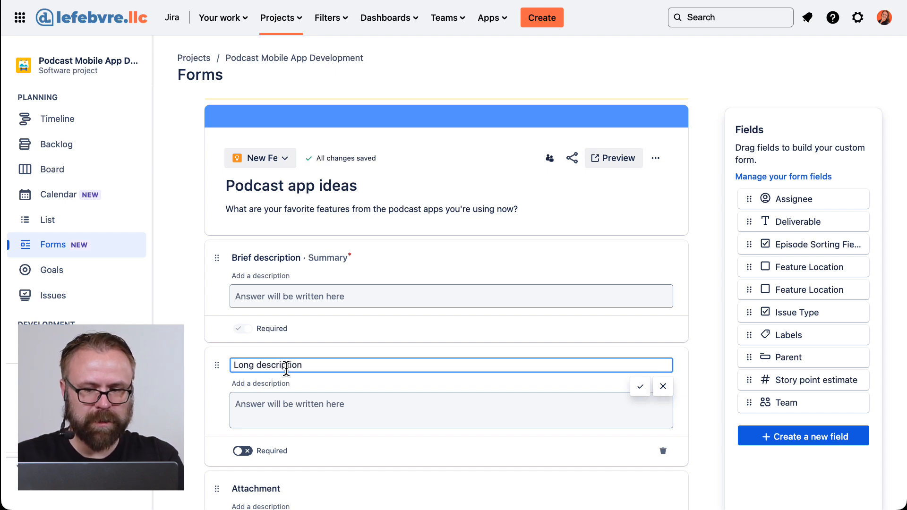
Move the Attachment field directly below Brief description and relabel it "Screenshot"
scroll(246, 413, down, 2)
drag(219, 442, 227, 316)
click(275, 312)
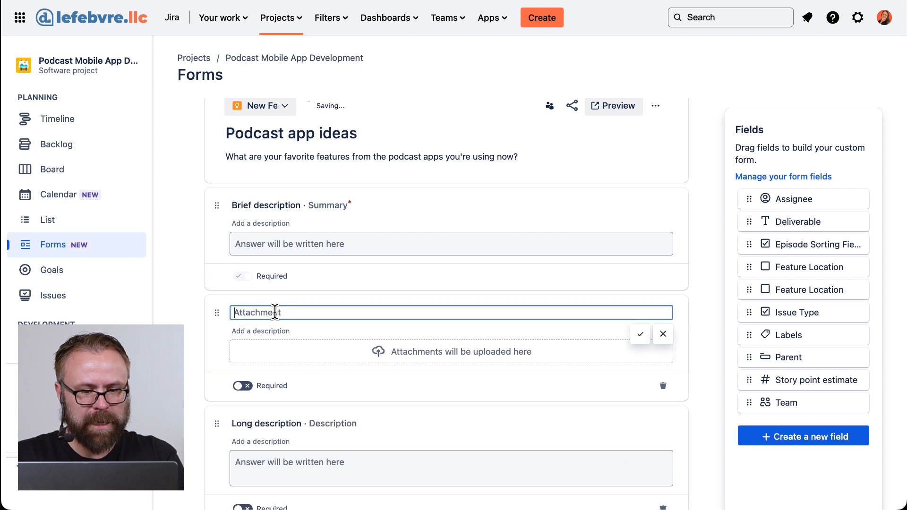
key(ctrl+a)
text(Screensho)
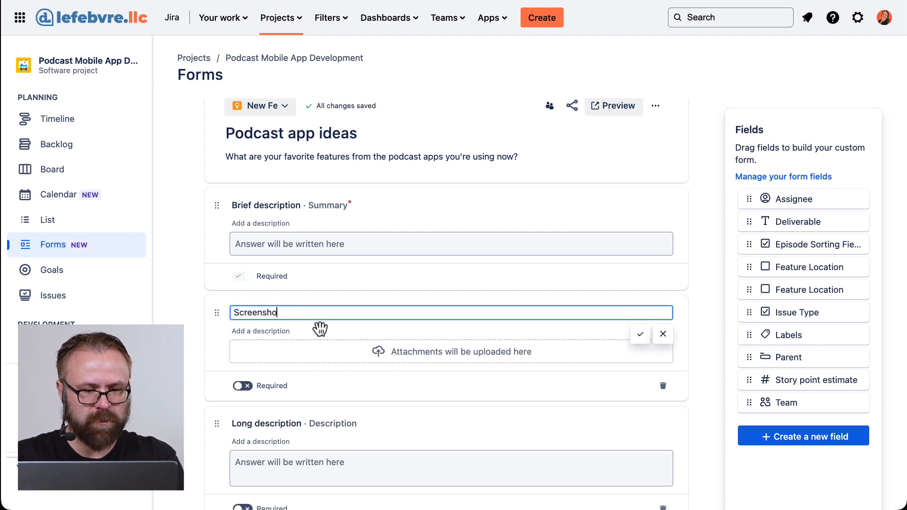
text(t)
Give the Screenshot field the description "Can you screenshot the feature?"
key(Tab)
text(Can yo)
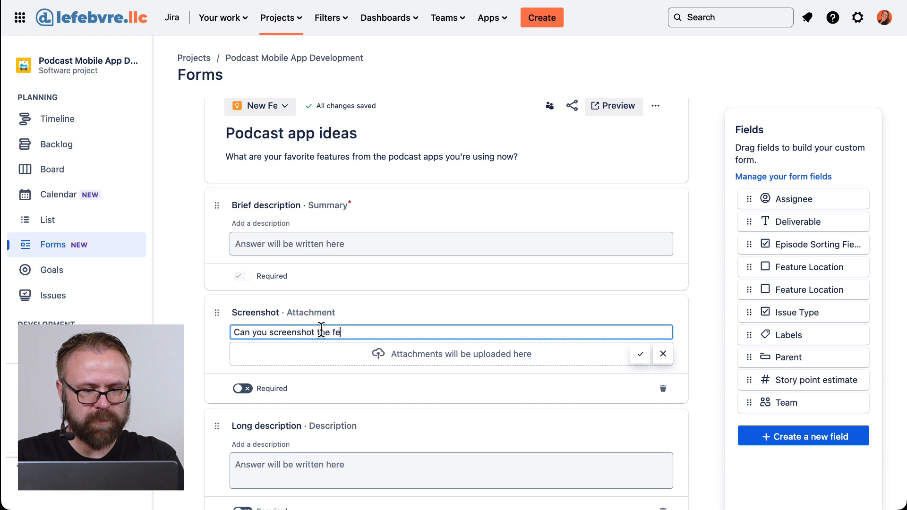
text(u screenshot the feature?)
click(641, 354)
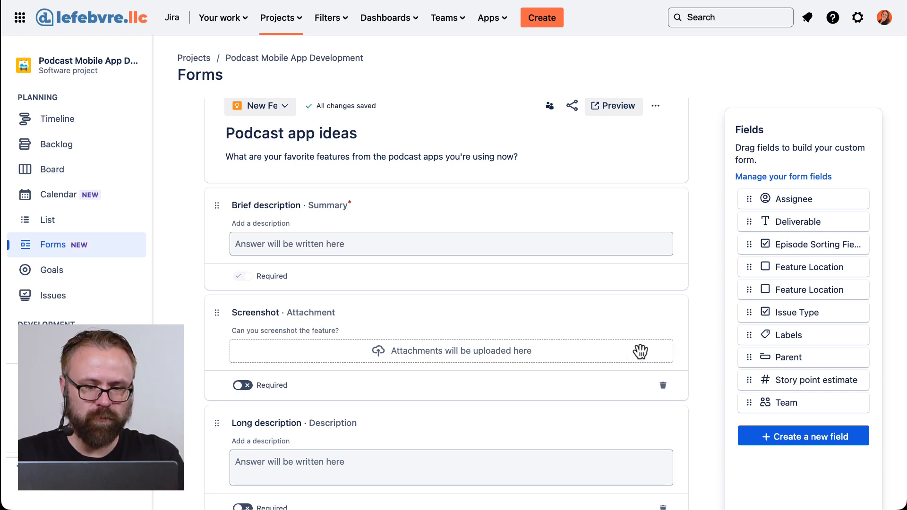
Review the form's sharing options and preview the form as submitters see it, then return to the builder
scroll(649, 311, down, 2)
scroll(649, 311, up, 5)
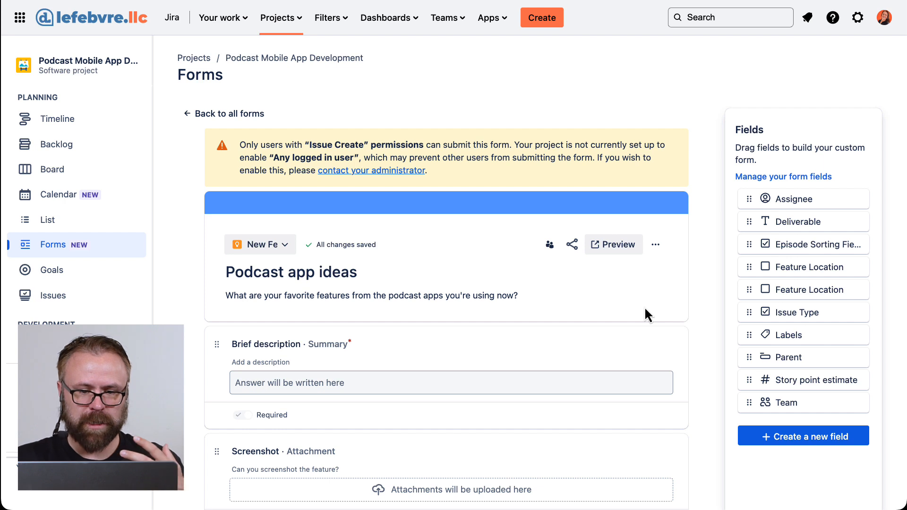
click(573, 251)
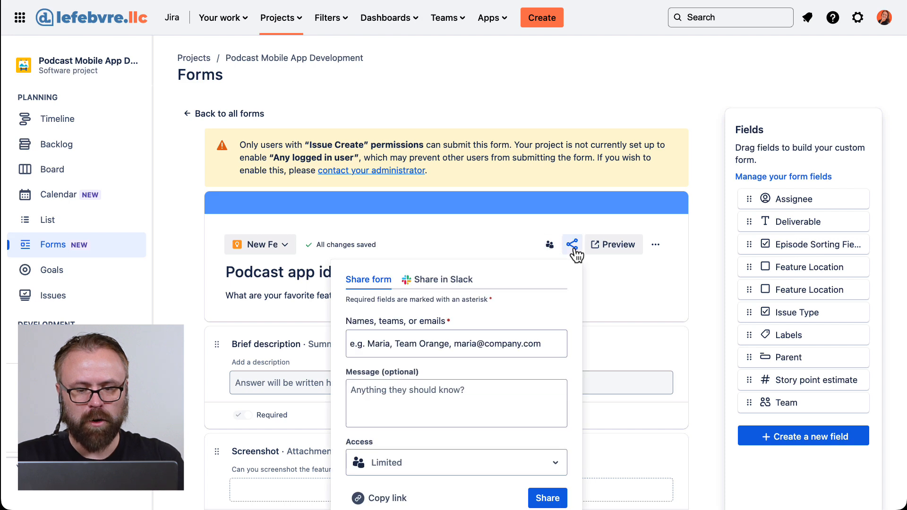
click(573, 250)
click(609, 251)
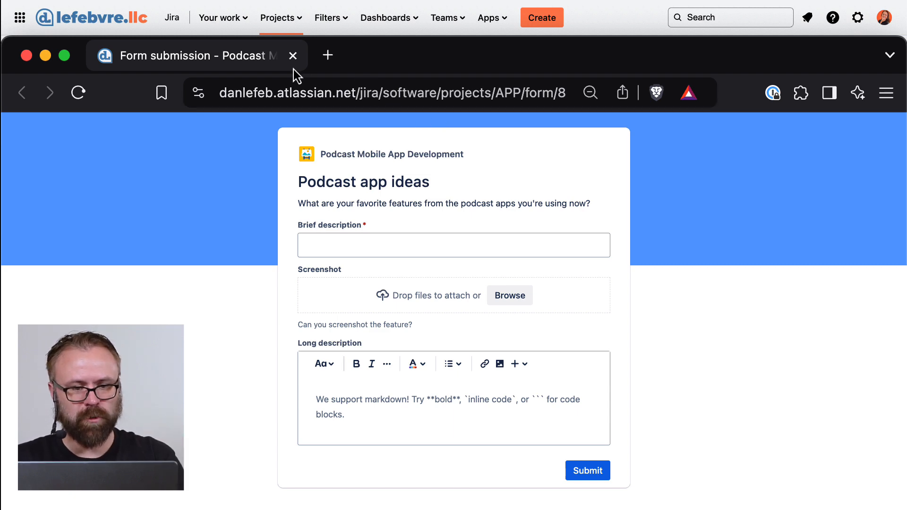
click(293, 56)
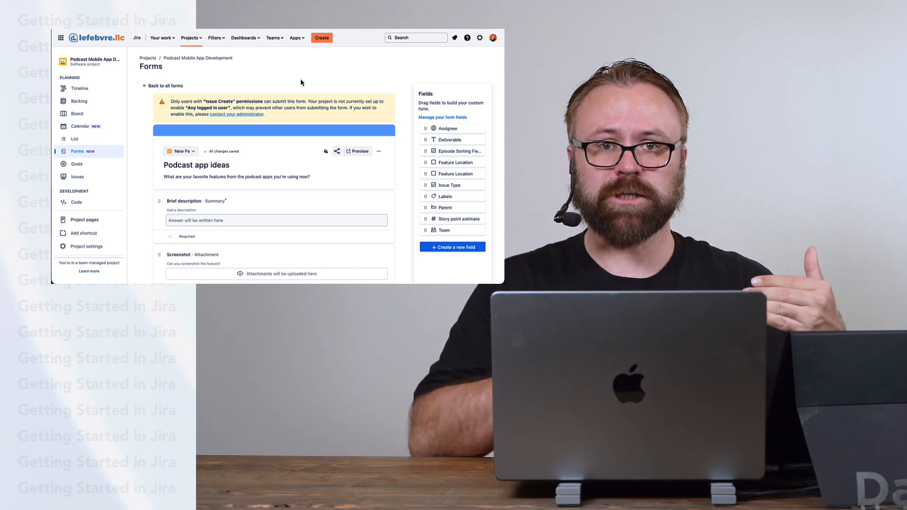
drag(171, 100, 285, 101)
click(302, 101)
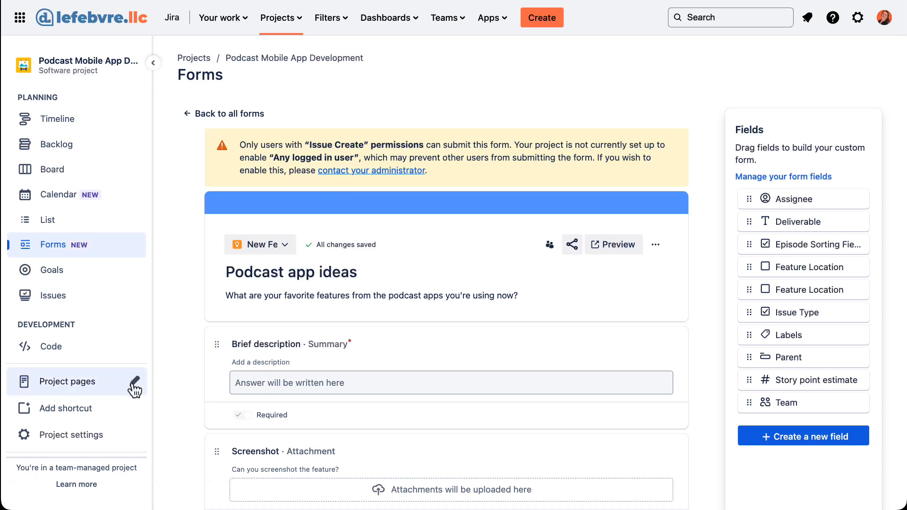
Change the project's access to Open in the project settings and save it
click(86, 446)
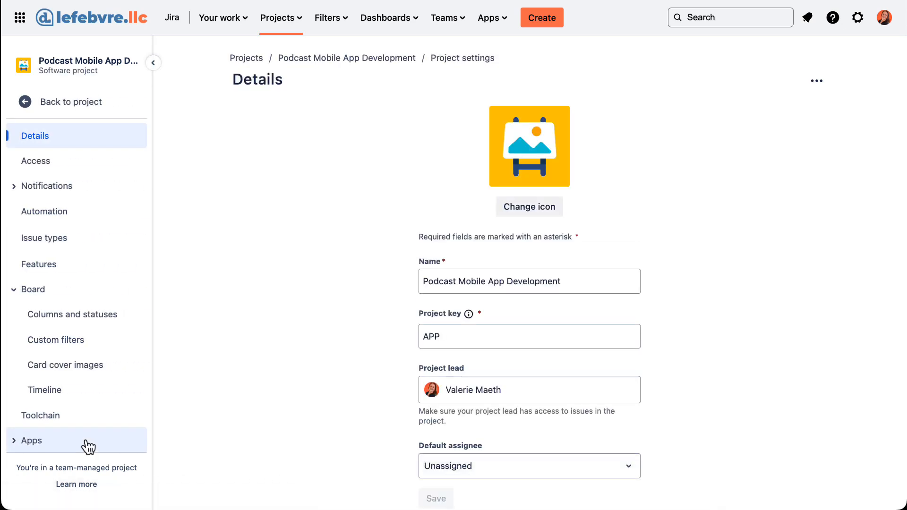
click(85, 169)
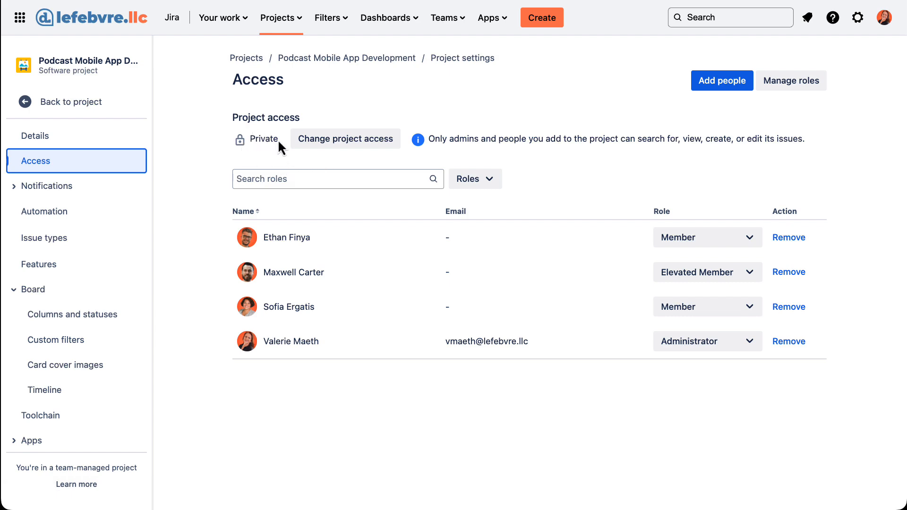
click(323, 141)
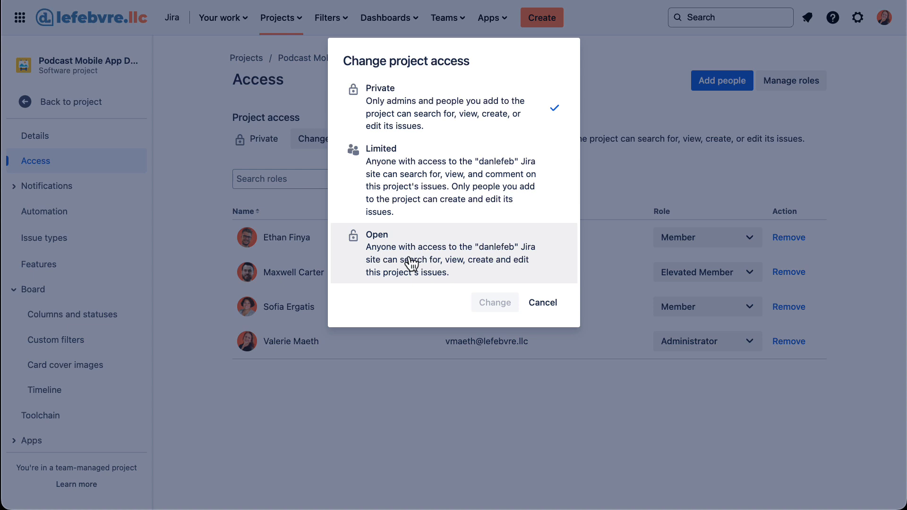
click(455, 262)
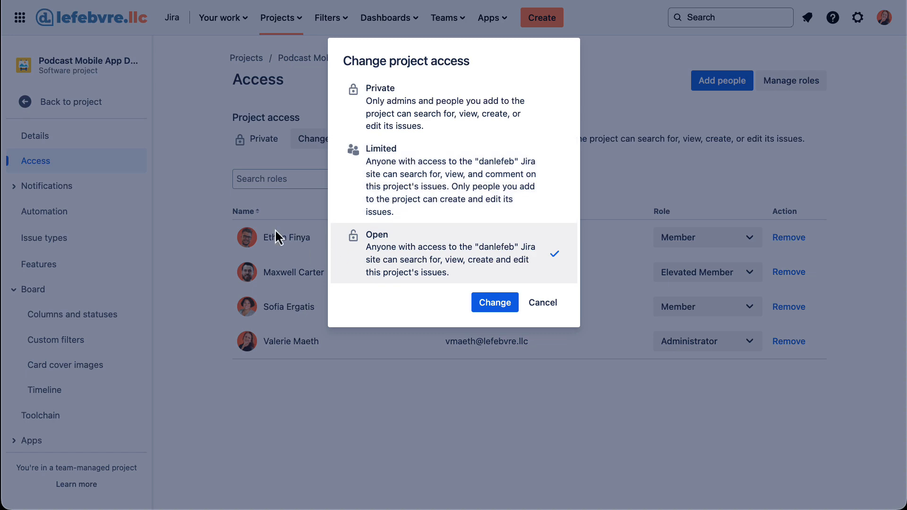
click(492, 304)
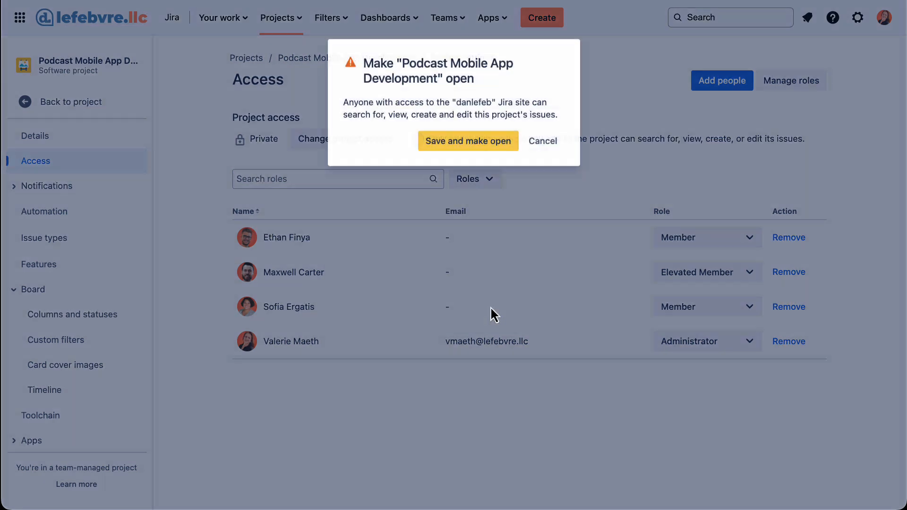
click(469, 146)
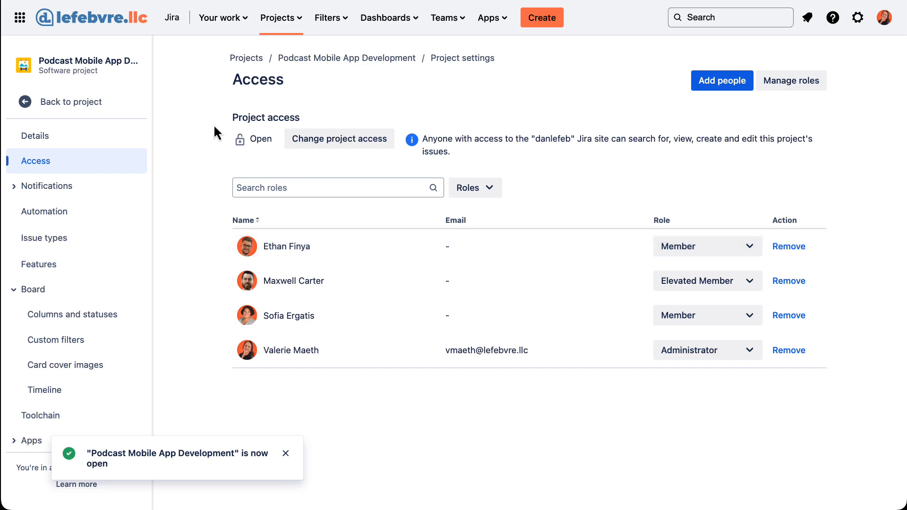
Return to the project's forms, reopen "Podcast app ideas" and set the form's access to Open
click(111, 99)
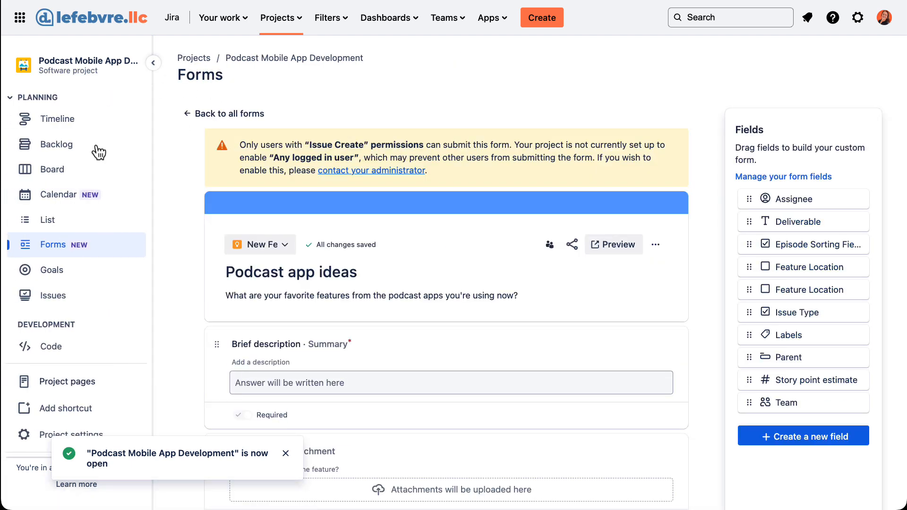
click(79, 254)
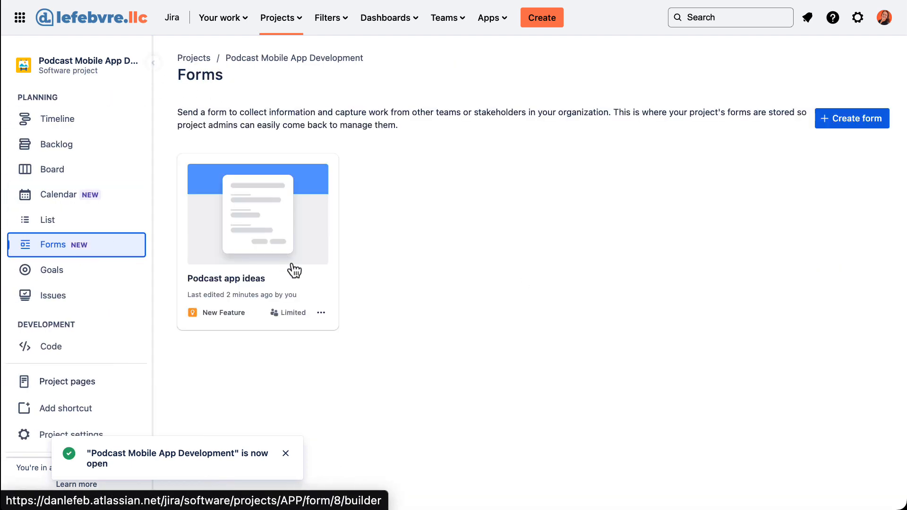
click(255, 296)
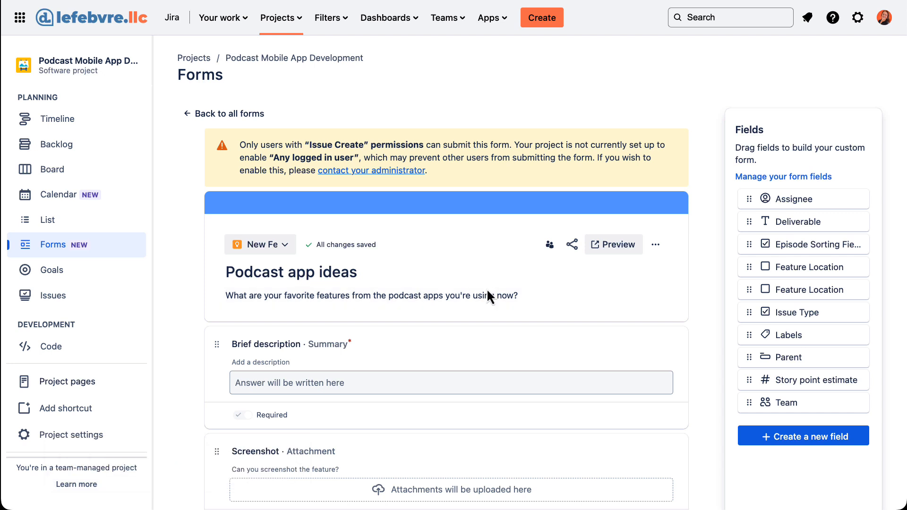
click(549, 246)
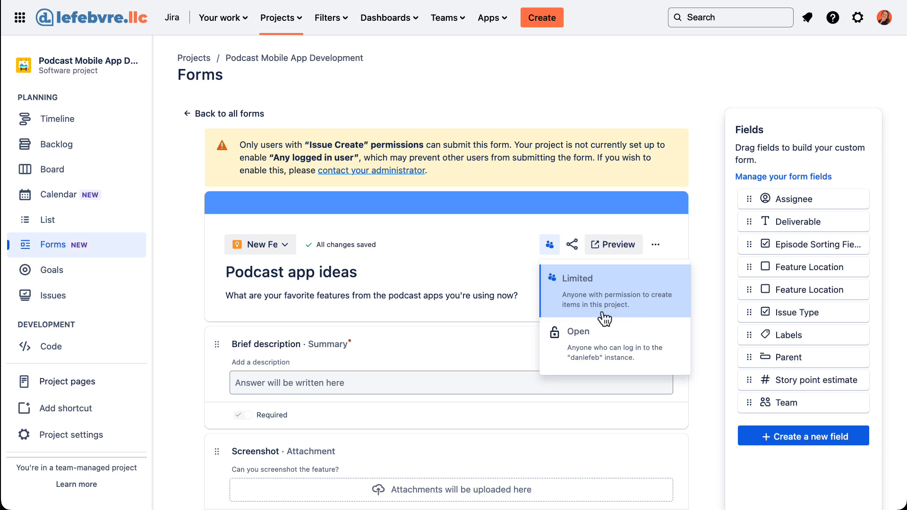
click(604, 366)
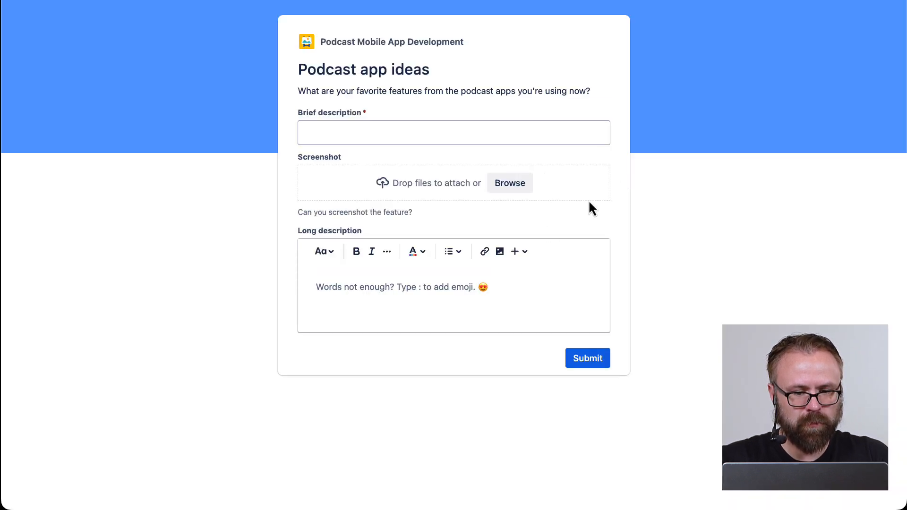
Fill in the brief description as "Archiving episoes" and attach Form Screenshot.jpg from the Screenshots folder to the Screenshot field
click(403, 136)
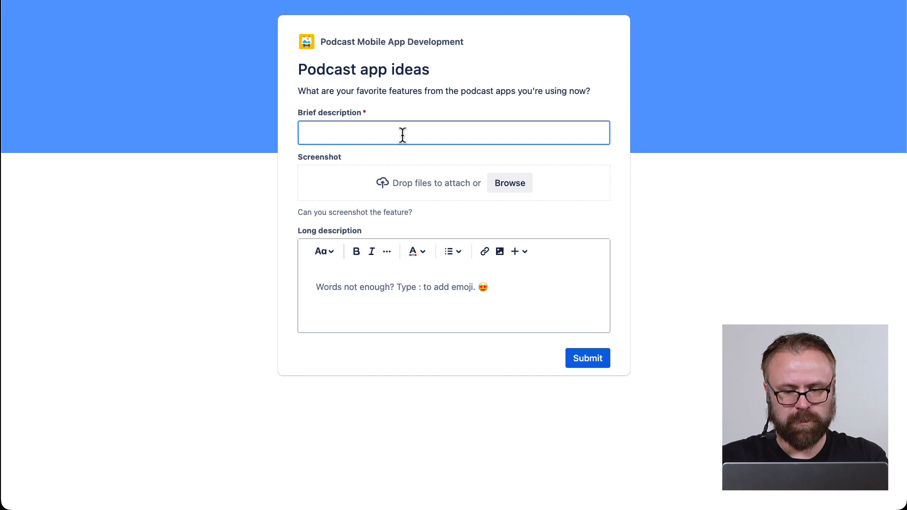
text(Archiving)
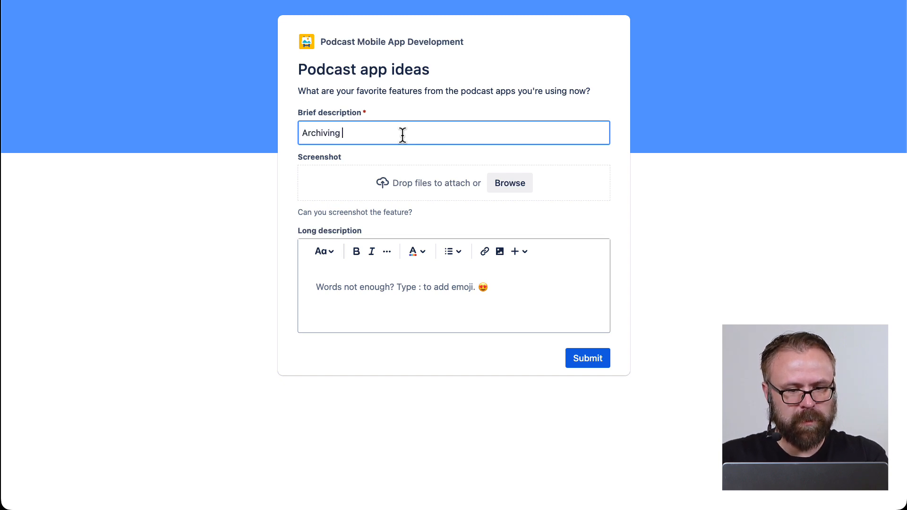
text( episoes)
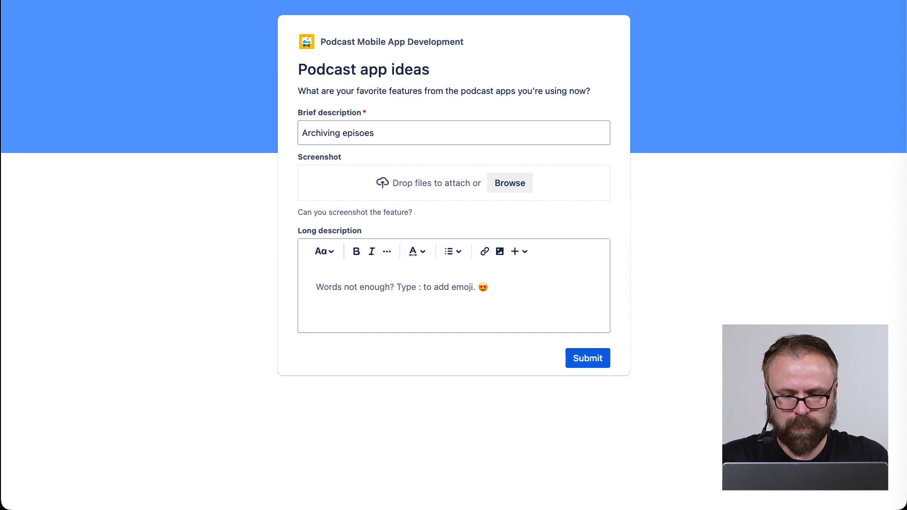
drag(906, 179, 743, 183)
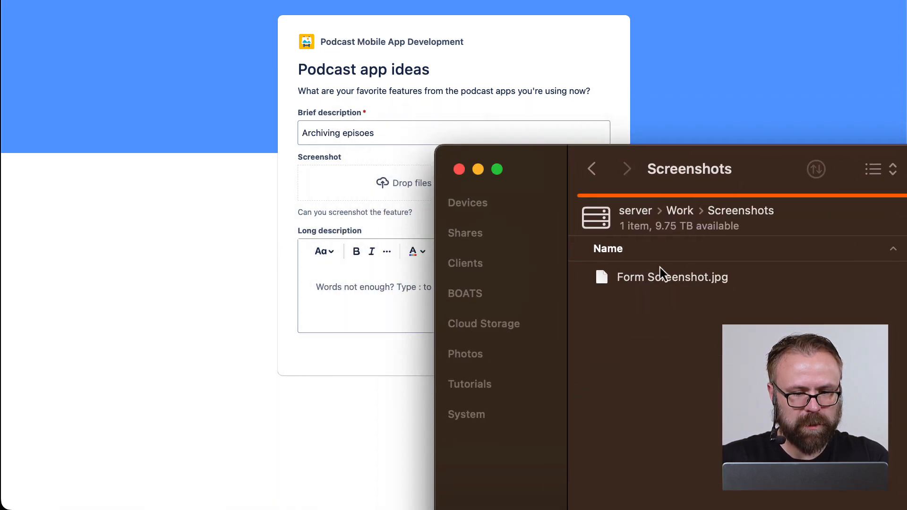
drag(659, 270, 367, 184)
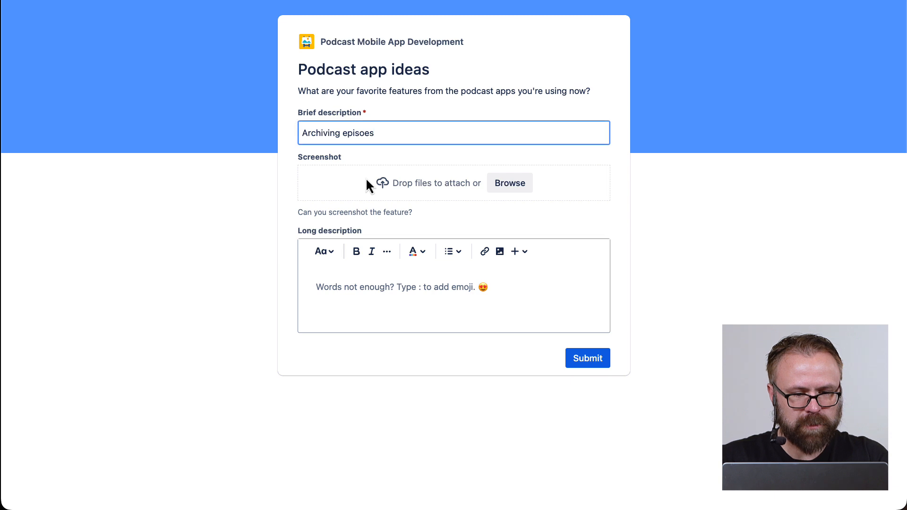
Enter the long description "In Pocket Casts, I like being able to archive an episode in case I heard it elsewhere" and submit the form
click(402, 351)
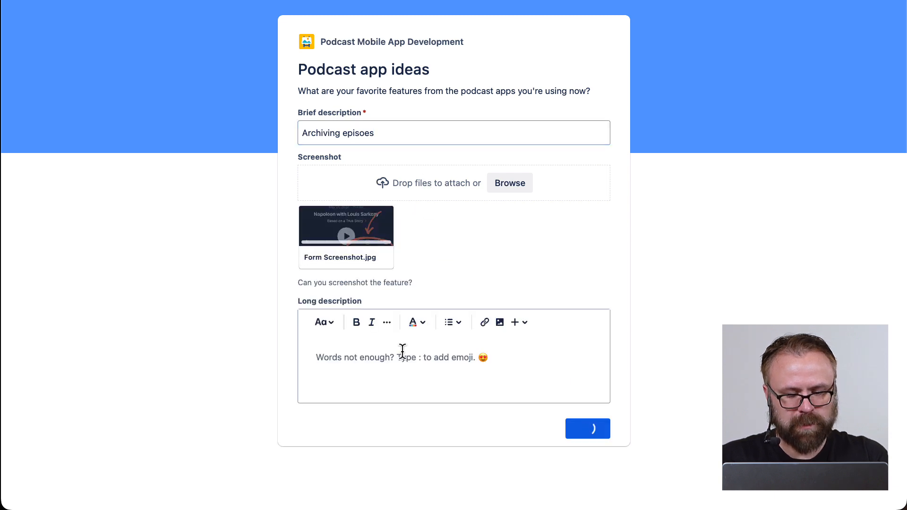
text(In Pocket Casts, I like being able to archive an episode in case I heard it elsewhere)
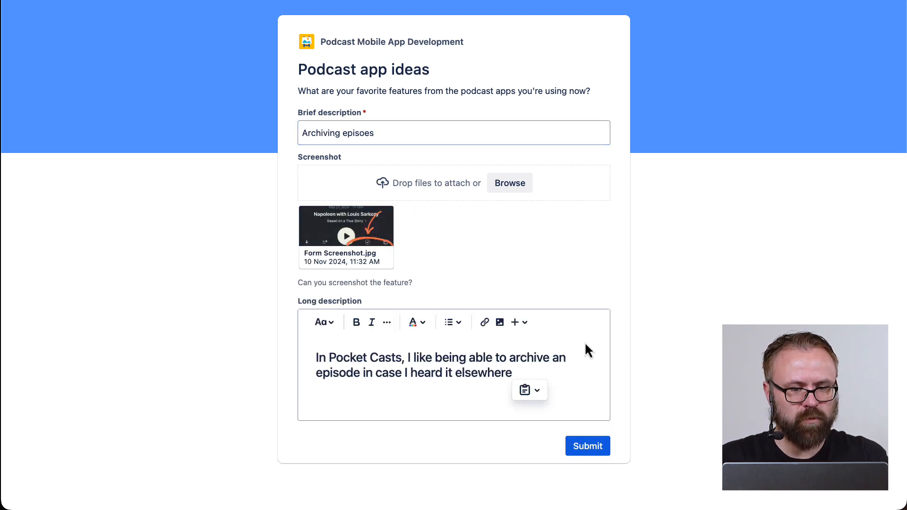
click(596, 450)
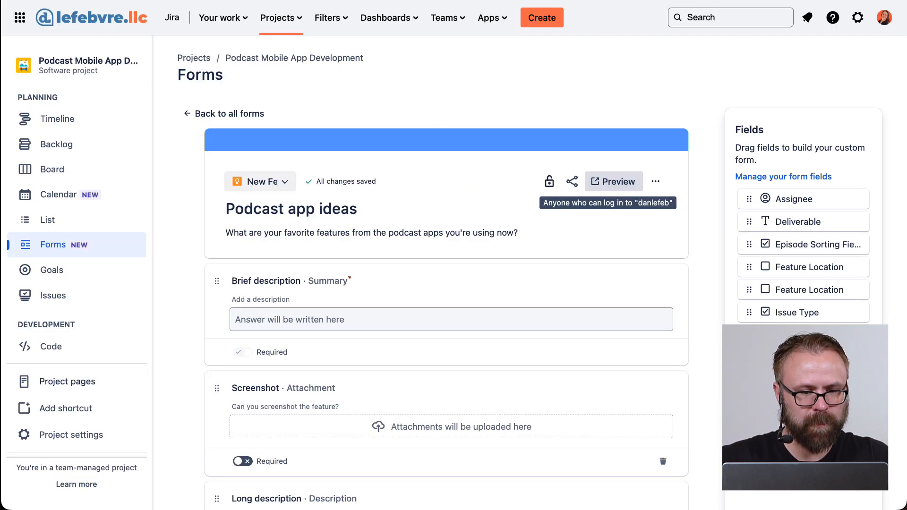
Go from the form builder to the project's issues to check for the submitted idea
click(78, 226)
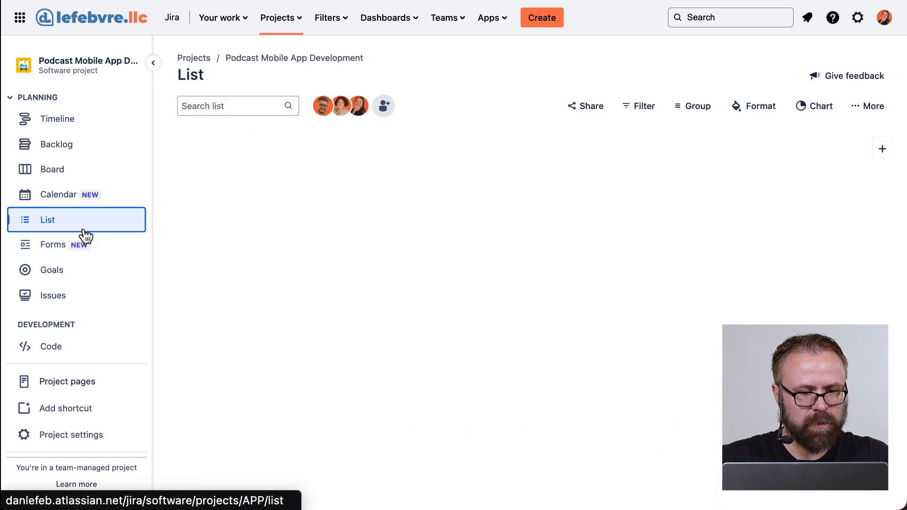
click(67, 293)
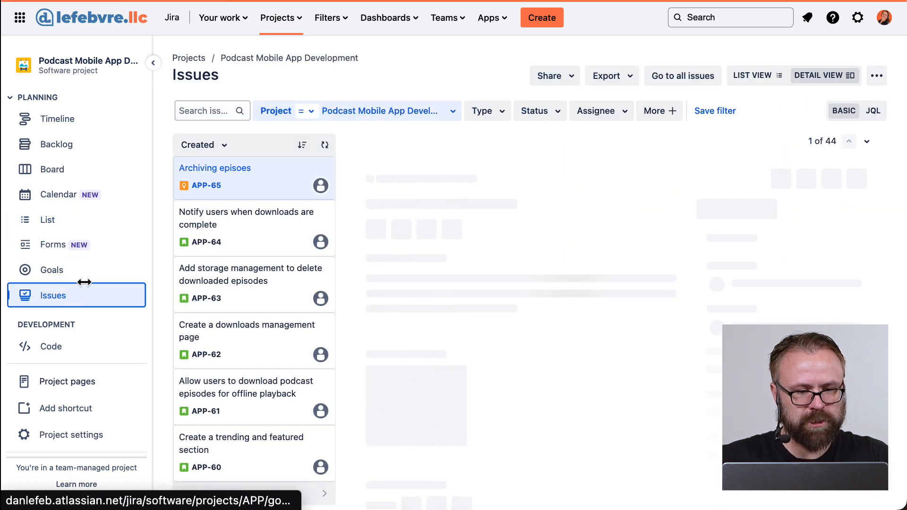